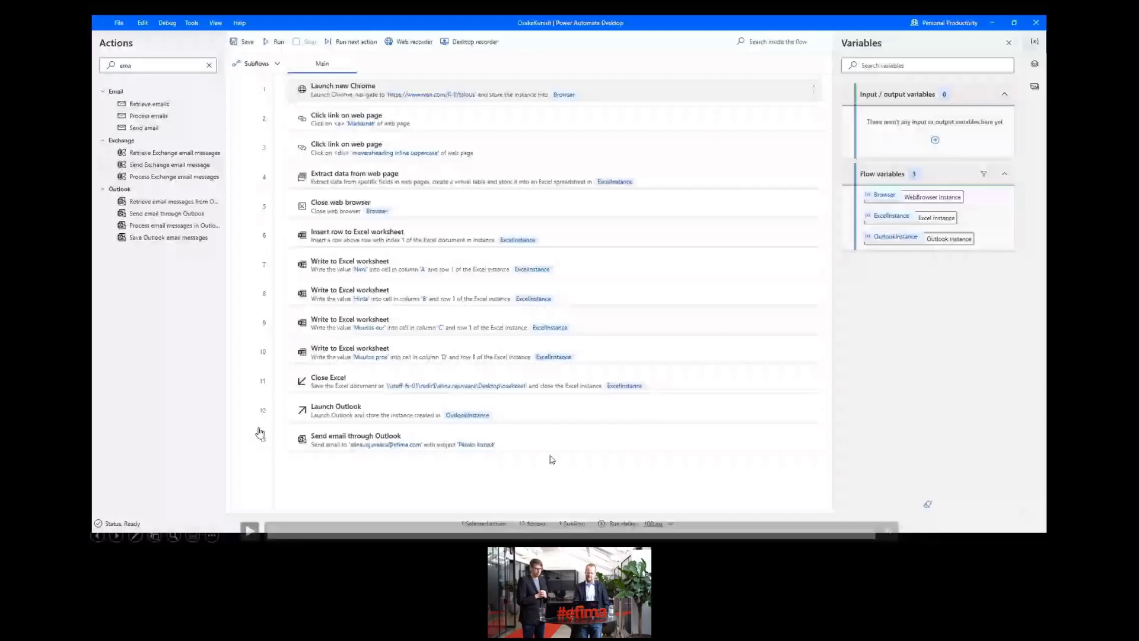
Resume the demo video where the flow run delivers the 'Päivän kurssit' email with the workbook attached.
{"action": "left_click", "coordinate": [249, 529]}
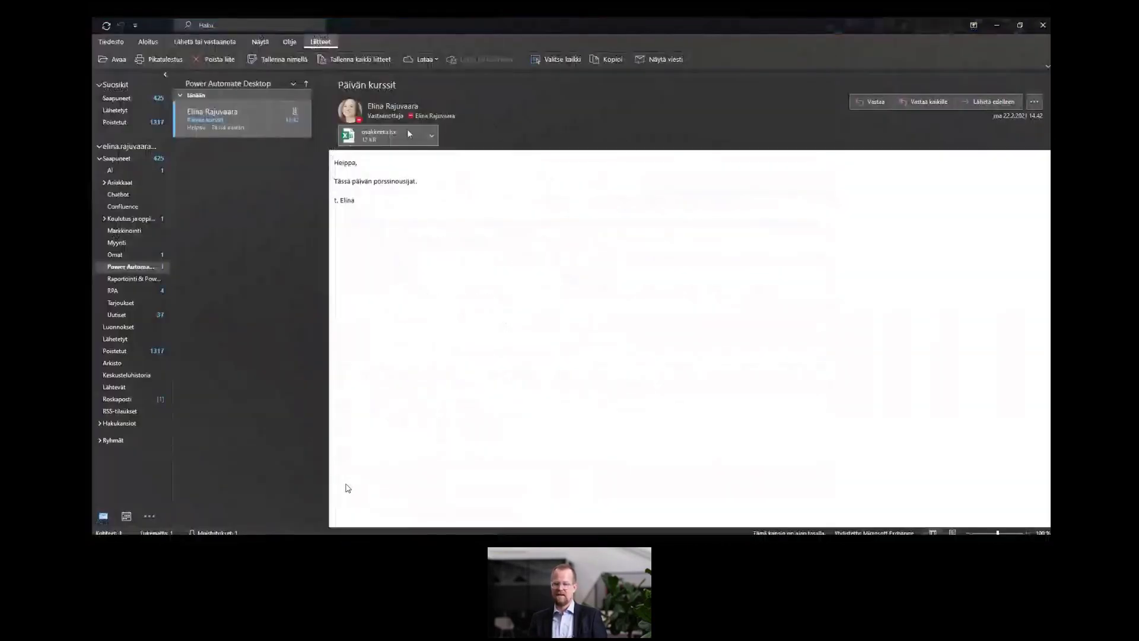
Open the emailed 'osakkeet' attachment in Excel and widen column A to fit the company names.
{"action": "double_click", "coordinate": [377, 131]}
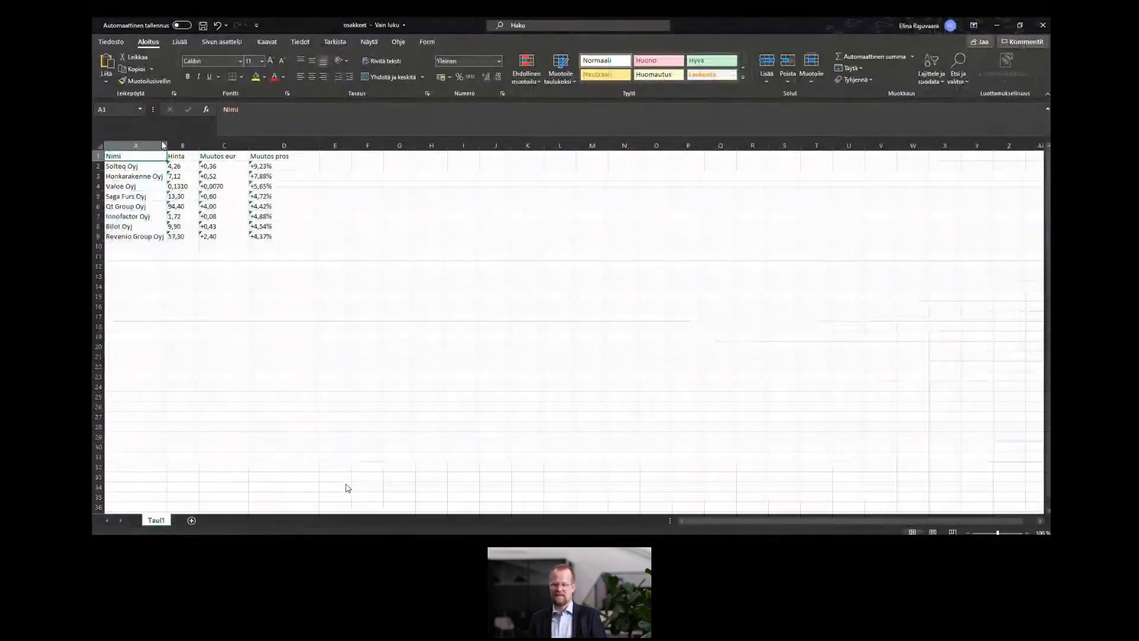
{"action": "left_click_drag", "start_coordinate": [166, 146], "coordinate": [173, 145]}
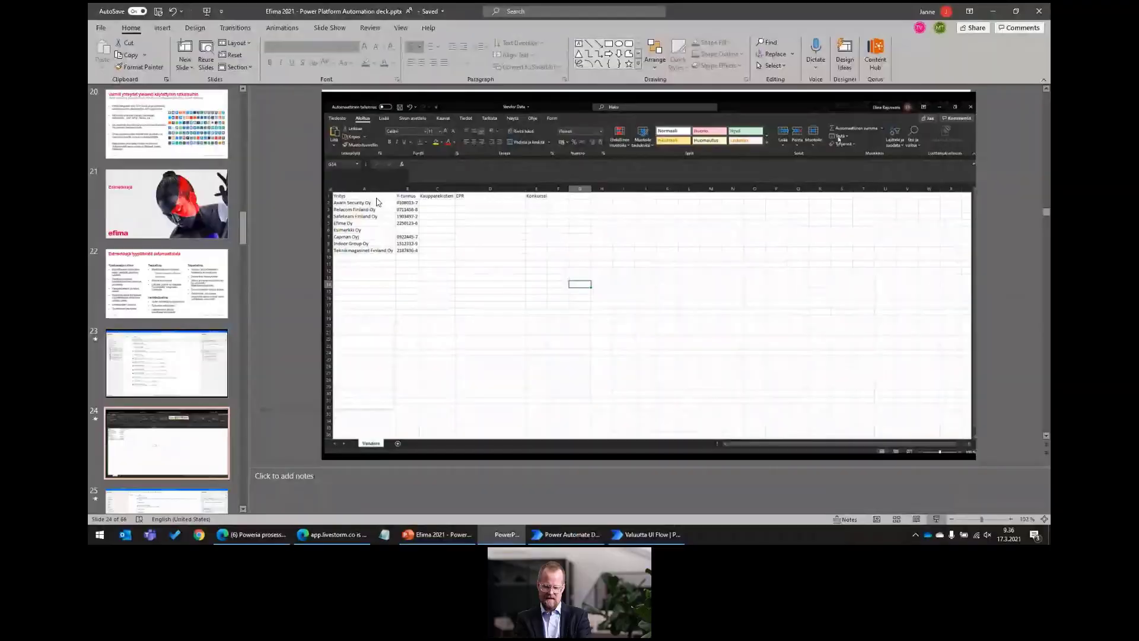
Present slide 24 to play its demo video, then switch to the Valuutta UI Flow window.
{"action": "key", "text": "shift+F5"}
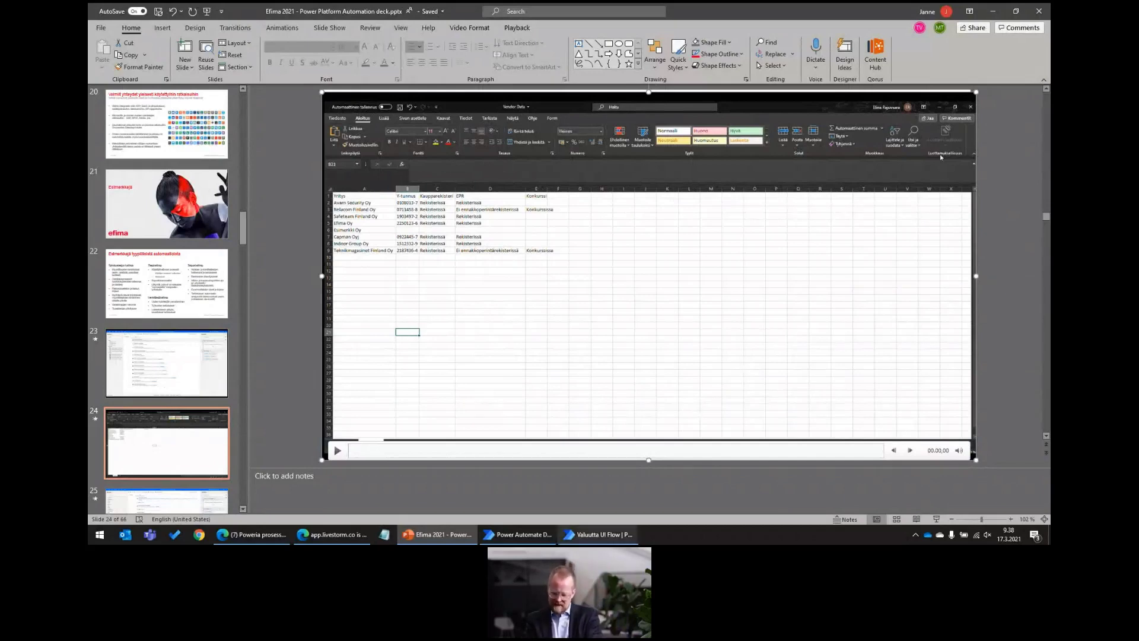
{"action": "left_click", "coordinate": [603, 536]}
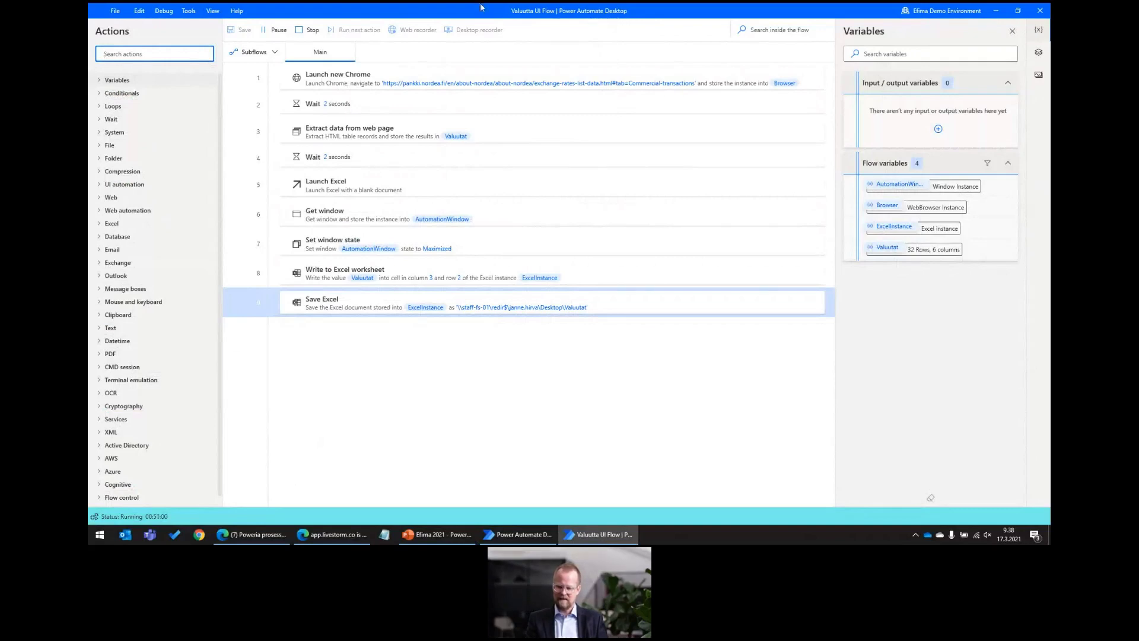
Stop the running Valuutta UI Flow from the toolbar.
{"action": "left_click", "coordinate": [310, 34]}
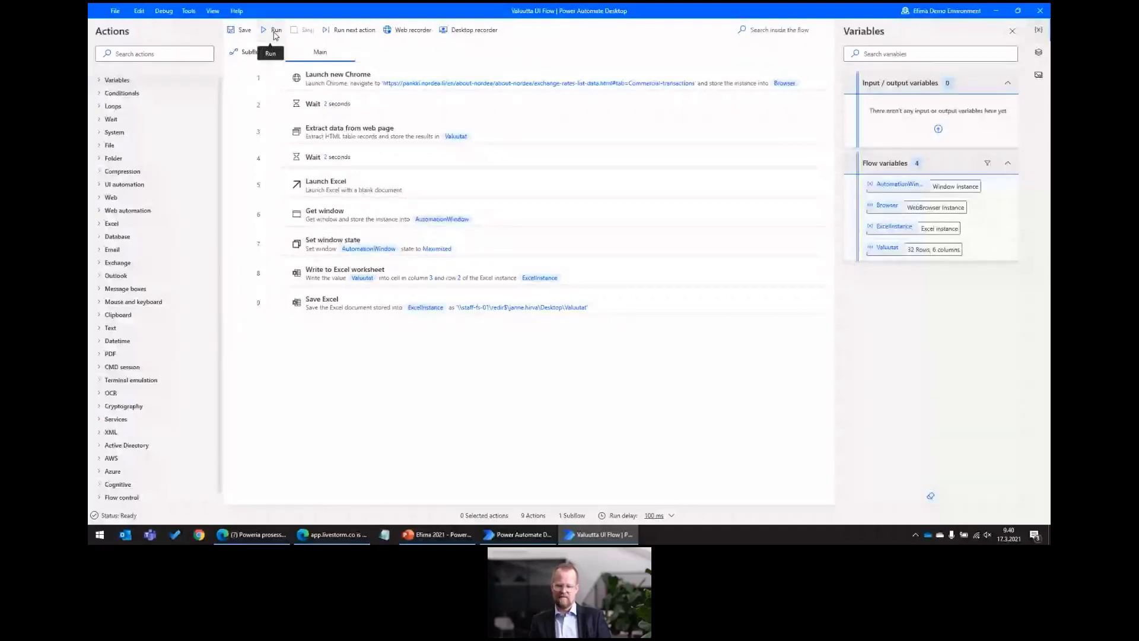
Run the Valuutta UI Flow to fill Valuutat.xlsx with 32 rates, then bring the flow window back.
{"action": "left_click", "coordinate": [274, 31]}
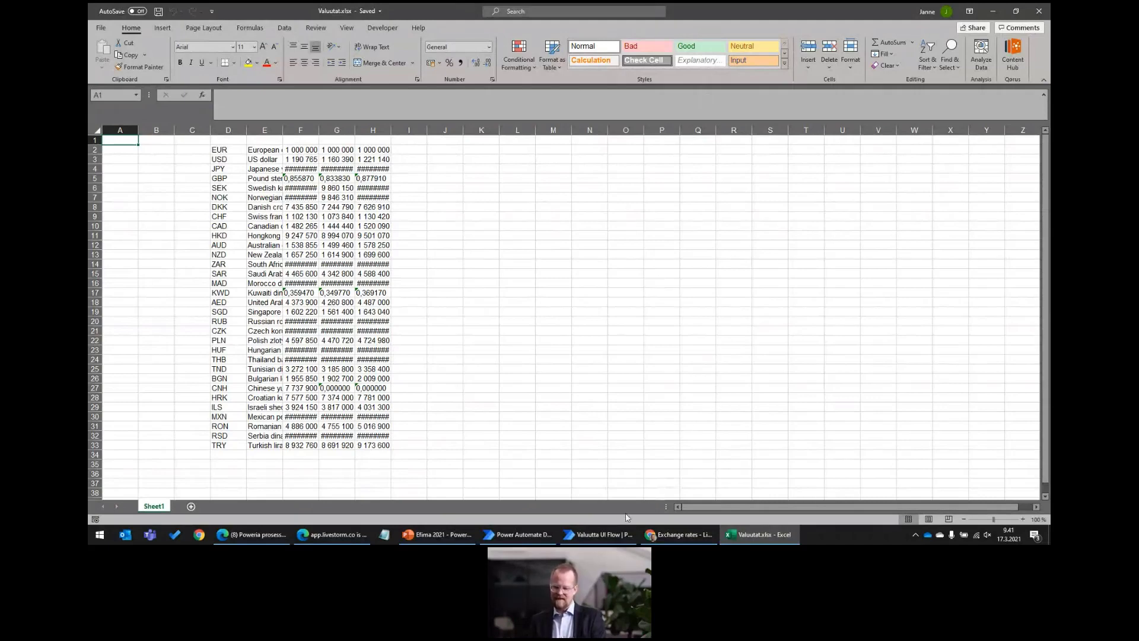
{"action": "mouse_move", "coordinate": [607, 537]}
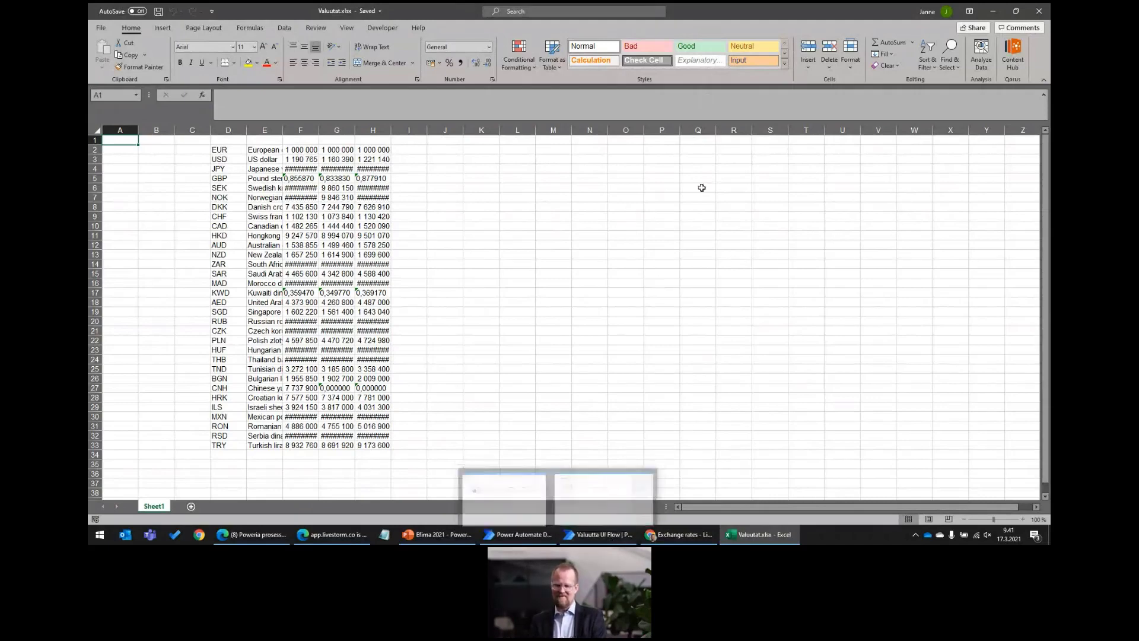
{"action": "left_click", "coordinate": [594, 537]}
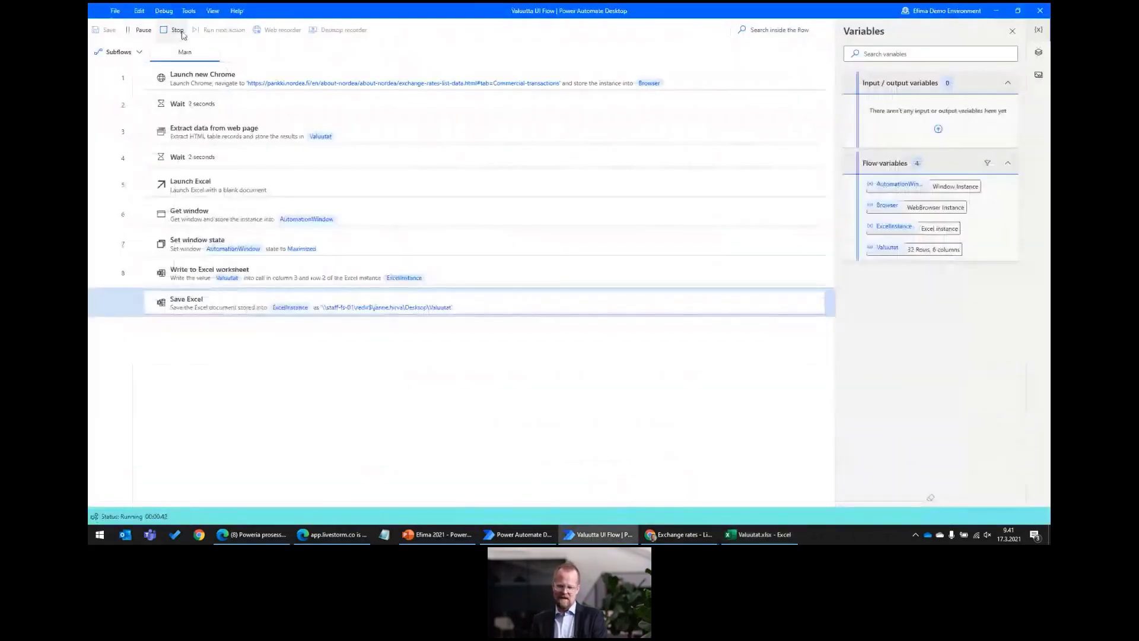
{"action": "left_click", "coordinate": [173, 30]}
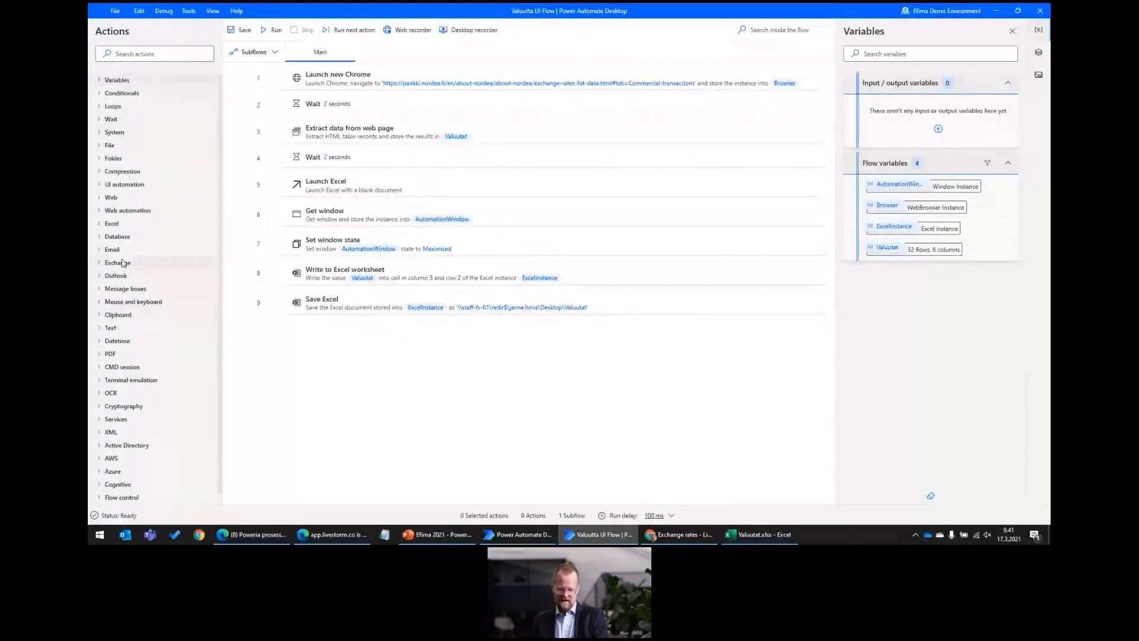
{"action": "left_click", "coordinate": [112, 224]}
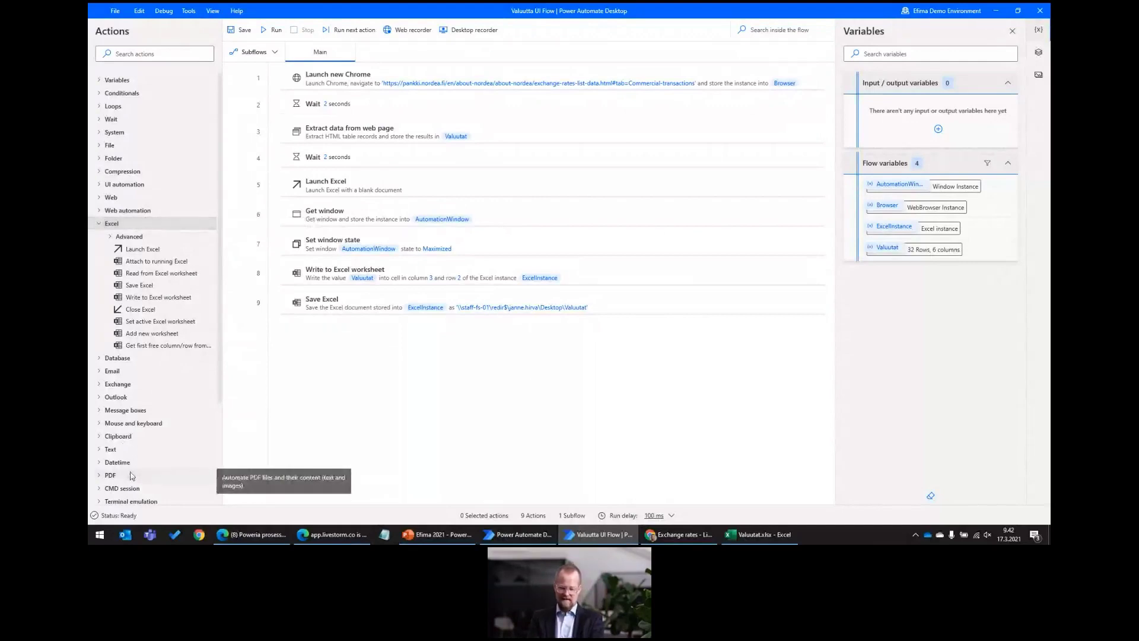
{"action": "scroll", "coordinate": [131, 476], "scroll_direction": "down", "scroll_amount": 3}
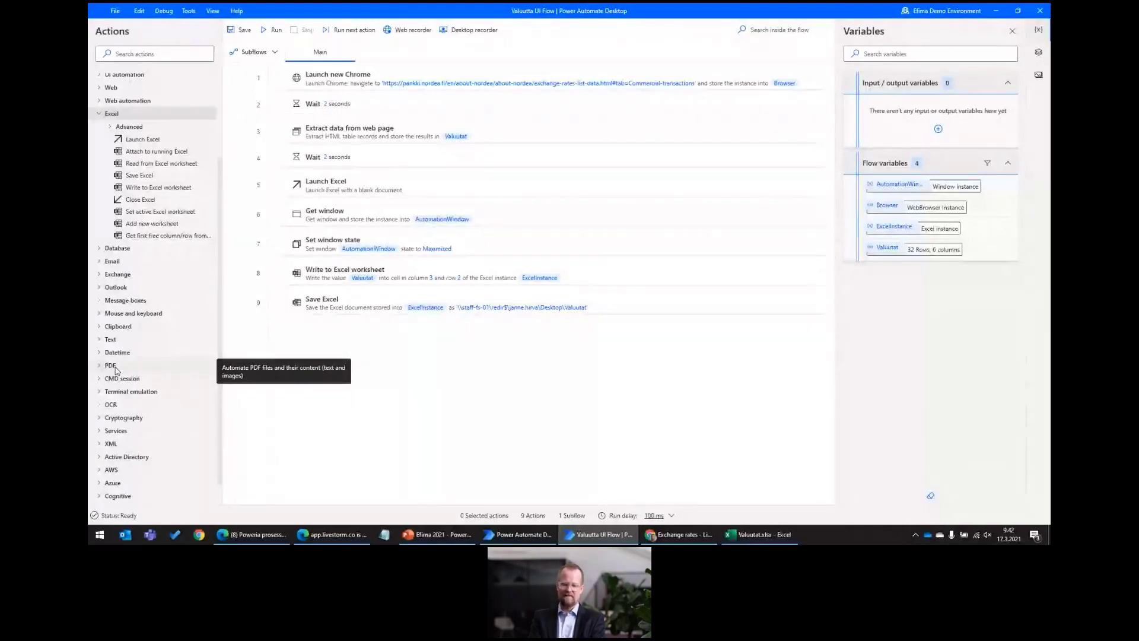
Add Launch Outlook as step 10 storing OutlookInstance, followed by a Send email message through Outlook action.
{"action": "left_click", "coordinate": [101, 288]}
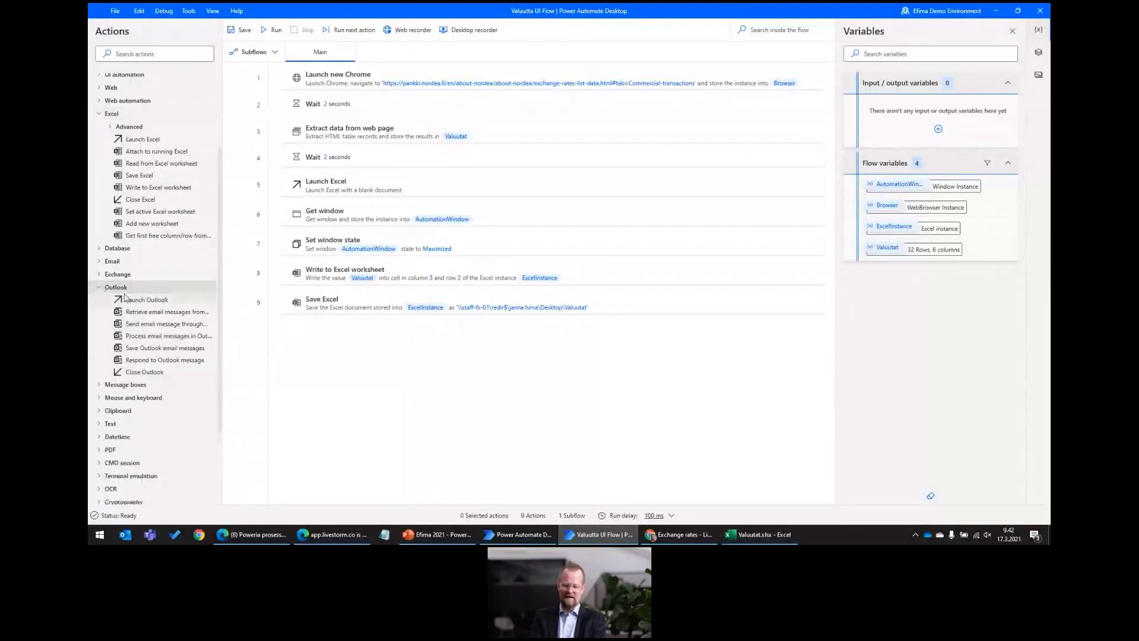
{"action": "left_click_drag", "start_coordinate": [132, 304], "coordinate": [321, 346]}
{"action": "left_click", "coordinate": [661, 313]}
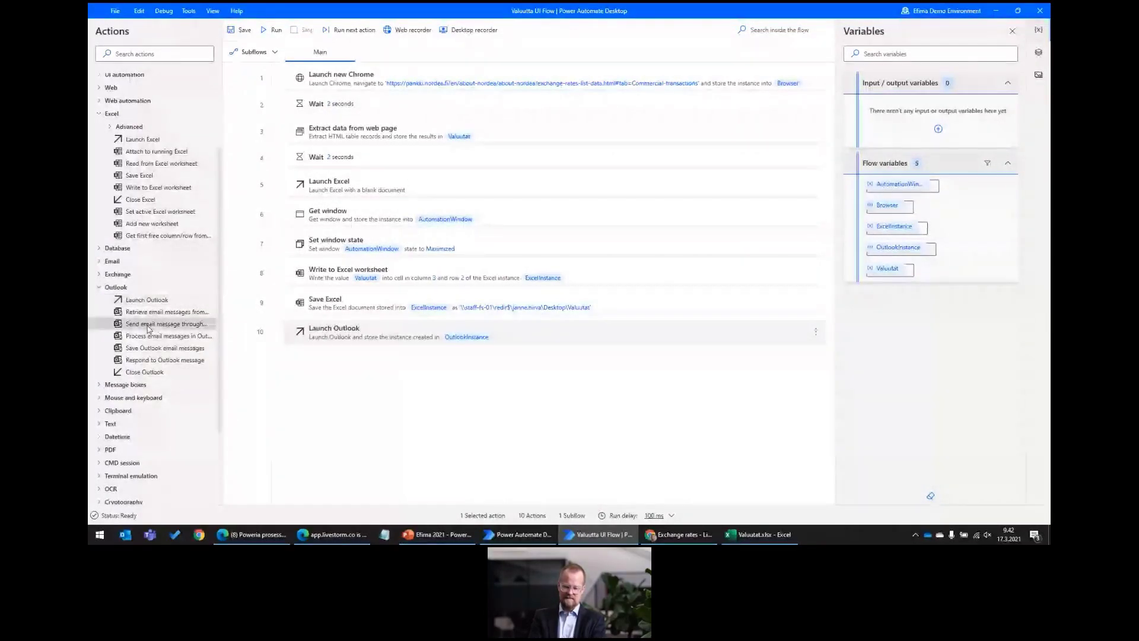
{"action": "left_click_drag", "start_coordinate": [148, 329], "coordinate": [337, 368]}
Enter the sending account's e-mail address and paste the recipient's e-mail address.
{"action": "left_click", "coordinate": [543, 170]}
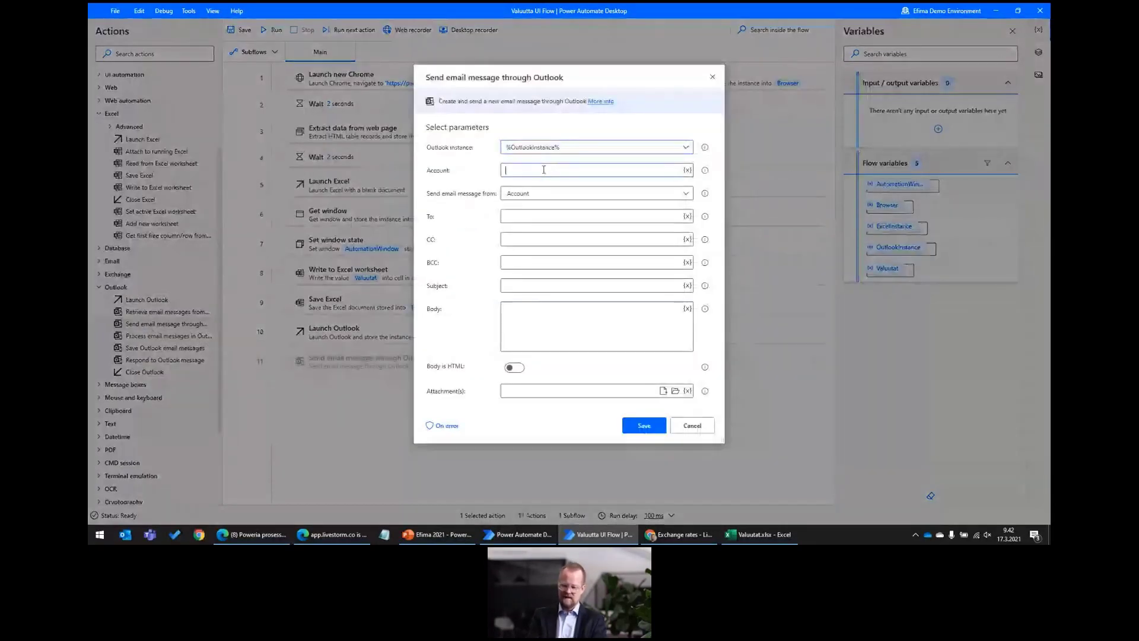
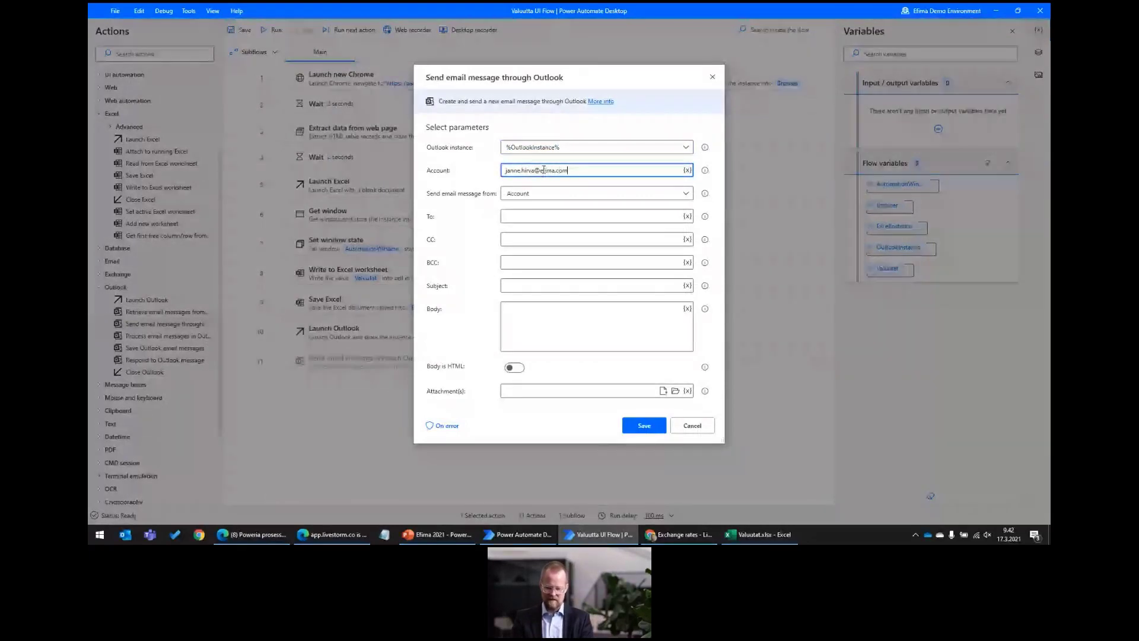
{"action": "key", "text": "Tab"}
{"action": "left_click", "coordinate": [543, 170]}
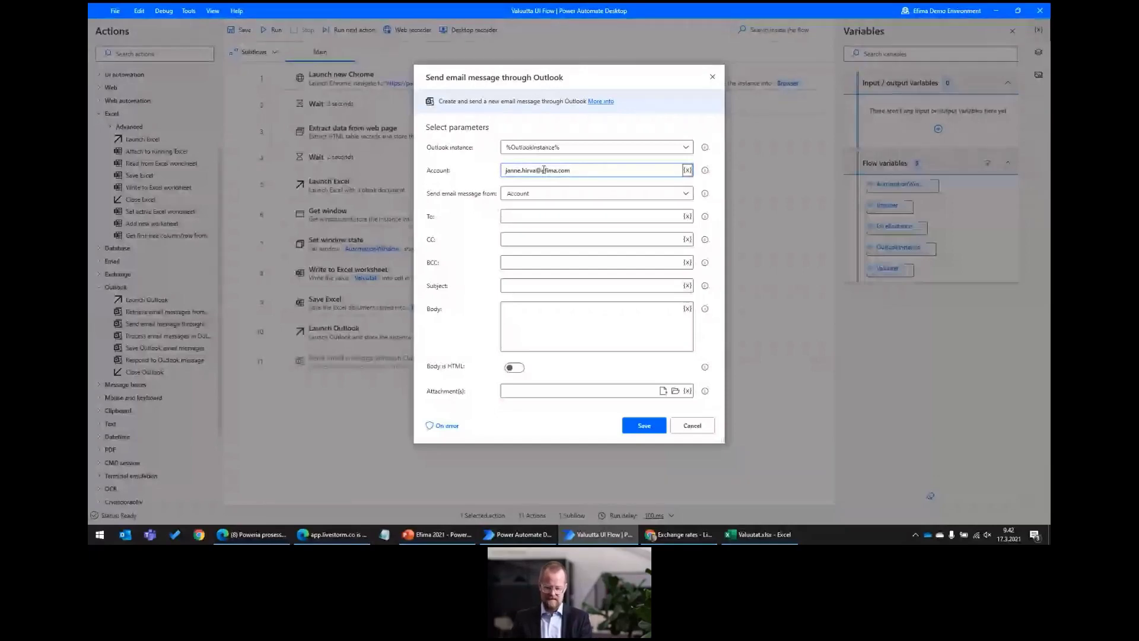
{"action": "key", "text": "Tab"}
{"action": "key", "text": "Tab"}
{"action": "key", "text": "Tab"}
{"action": "key", "text": "ctrl+v"}
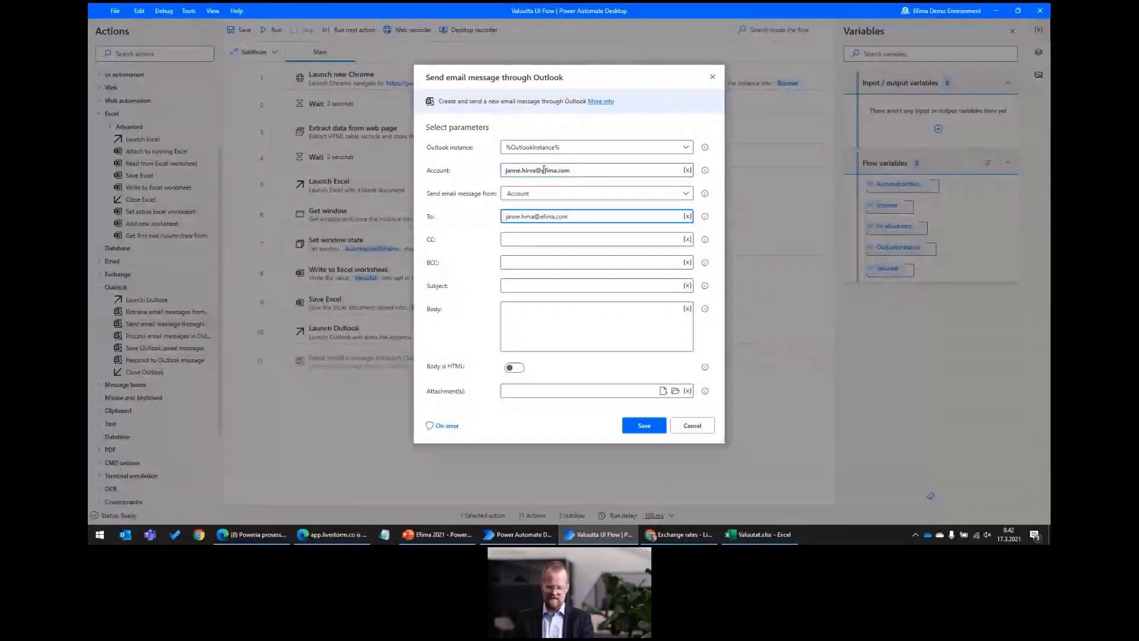
{"action": "key", "text": "Tab"}
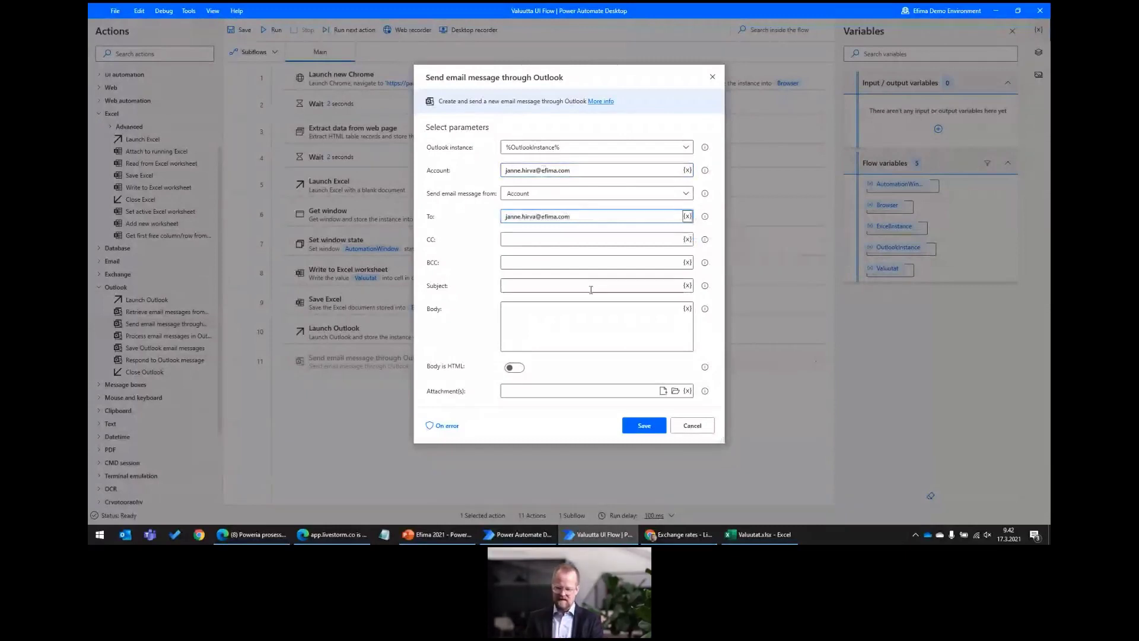
Set subject 'Valuuttakurssit' and body 'Terve! Ohessa yaluttakurssit' above %Valuutat%, then save the action.
{"action": "left_click", "coordinate": [587, 285]}
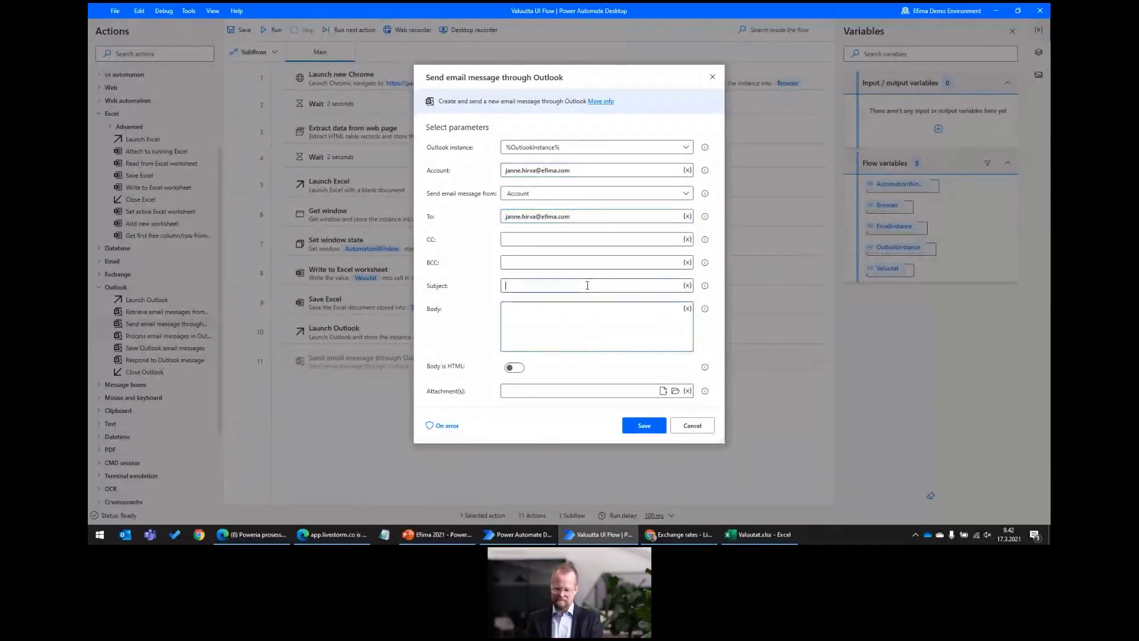
{"action": "type", "text": "Valuu"}
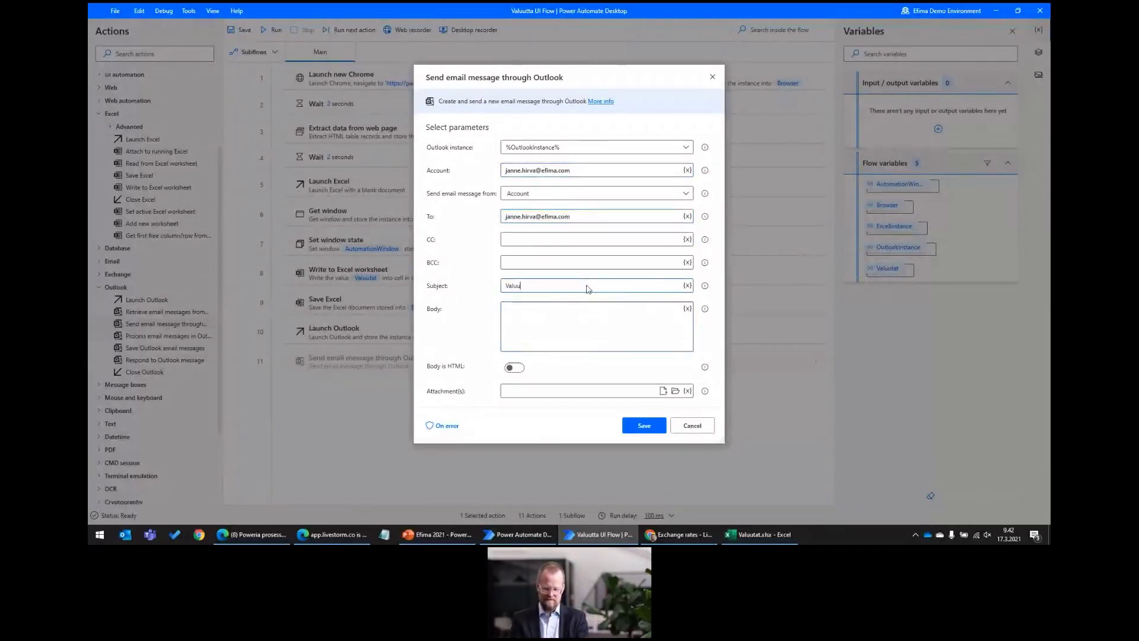
{"action": "type", "text": "ttakurssit"}
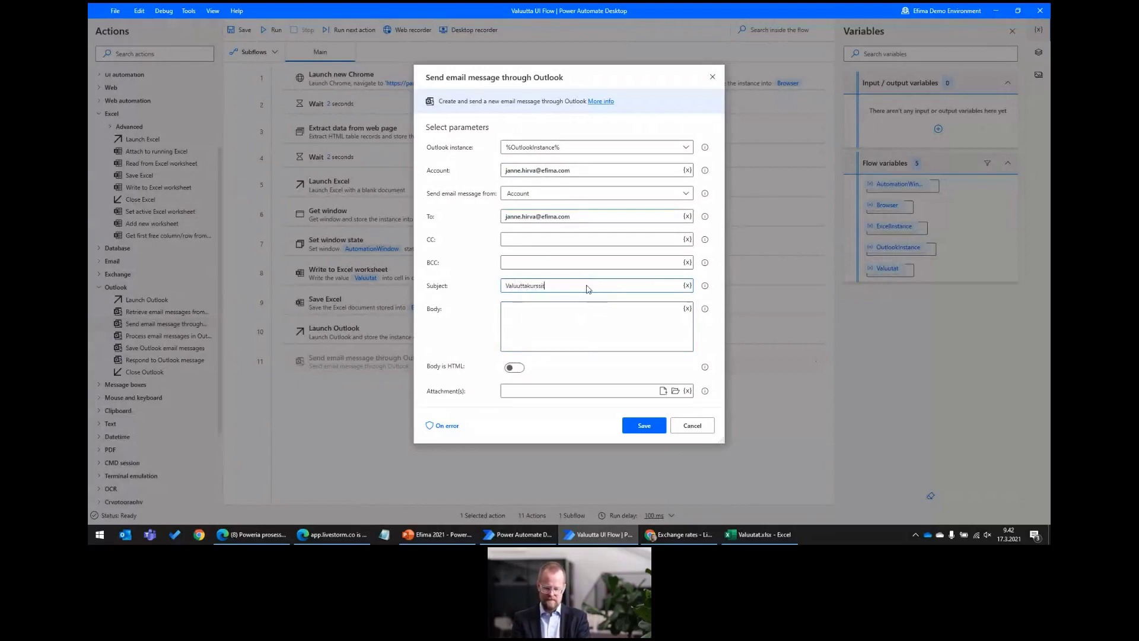
{"action": "left_click", "coordinate": [687, 308]}
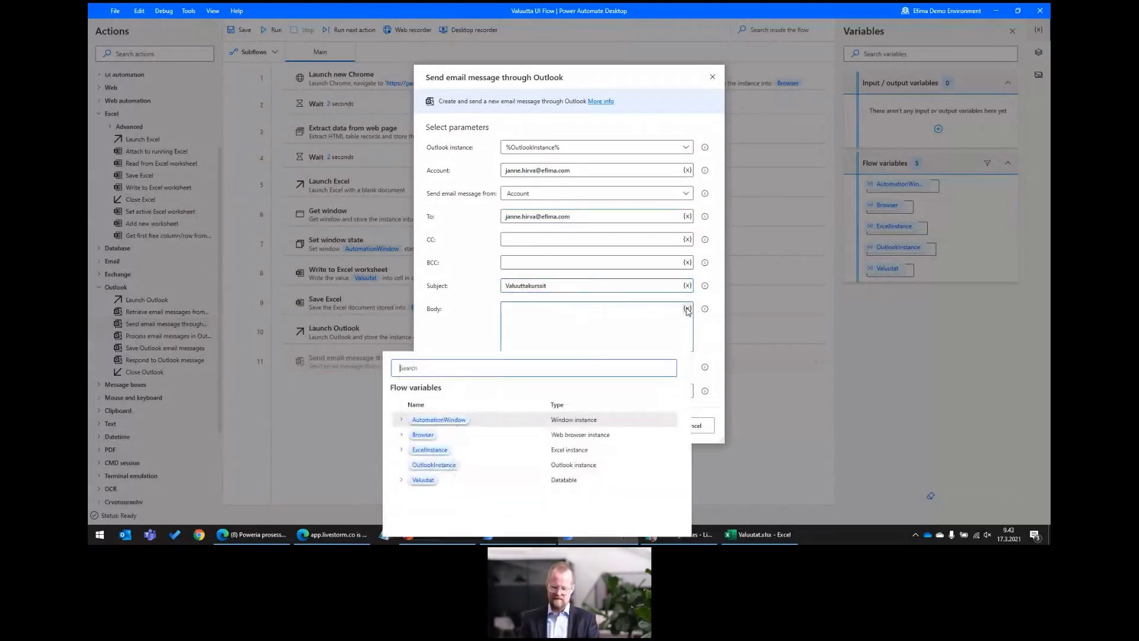
{"action": "left_click", "coordinate": [423, 482]}
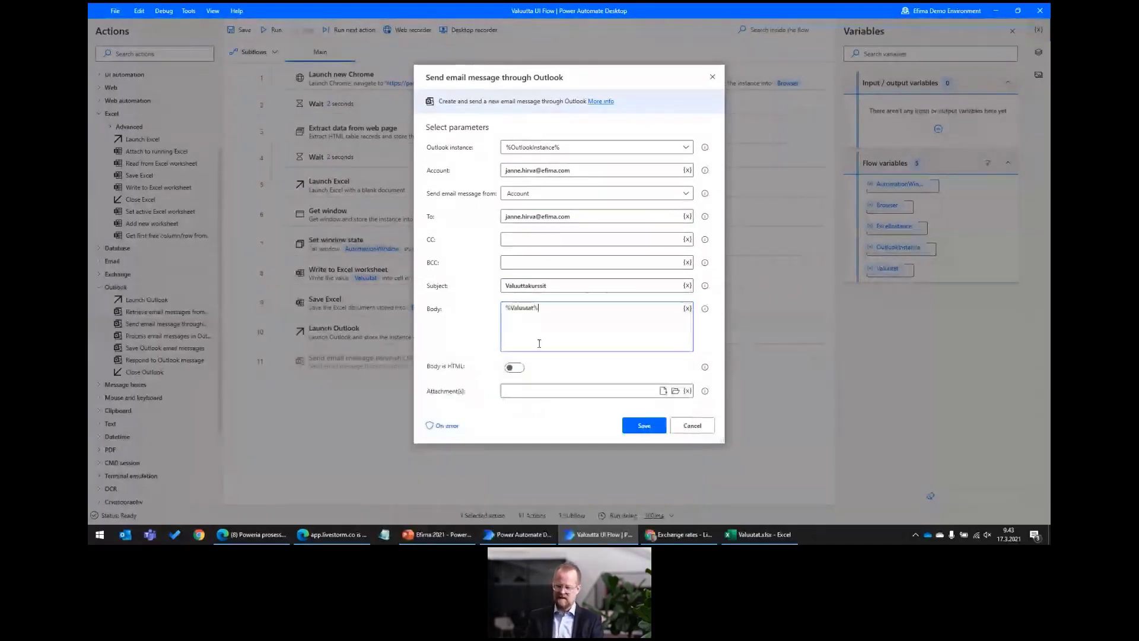
{"action": "key", "text": "Return"}
{"action": "key", "text": "Return"}
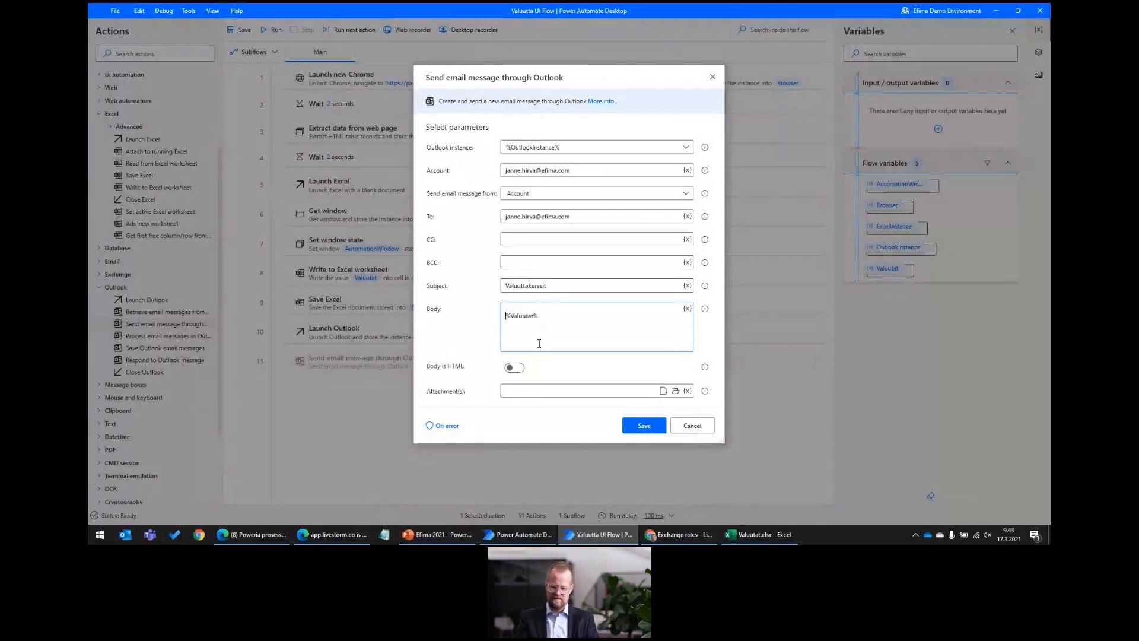
{"action": "type", "text": "Terve"}
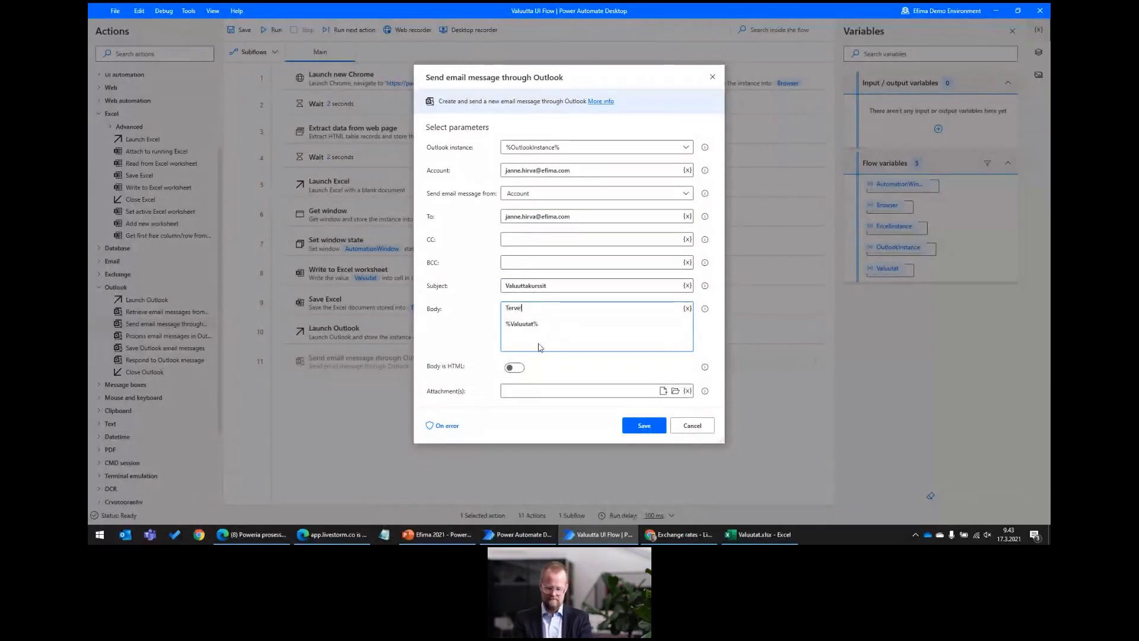
{"action": "type", "text": "!"}
{"action": "key", "text": "Return"}
{"action": "type", "text": "Ohessa "}
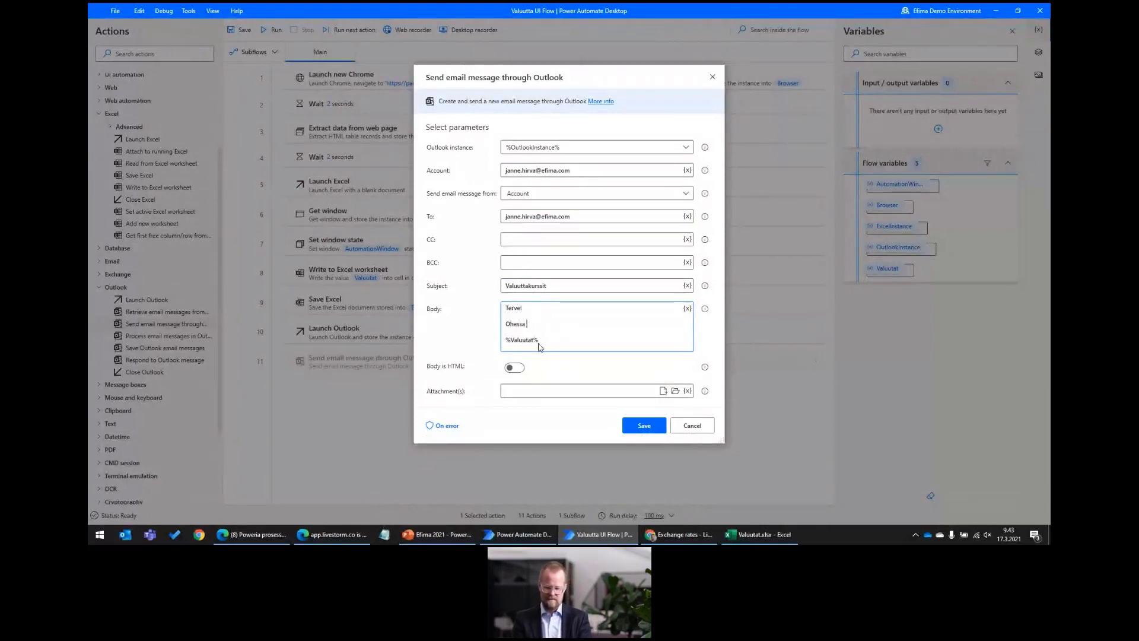
{"action": "type", "text": "yalutta"}
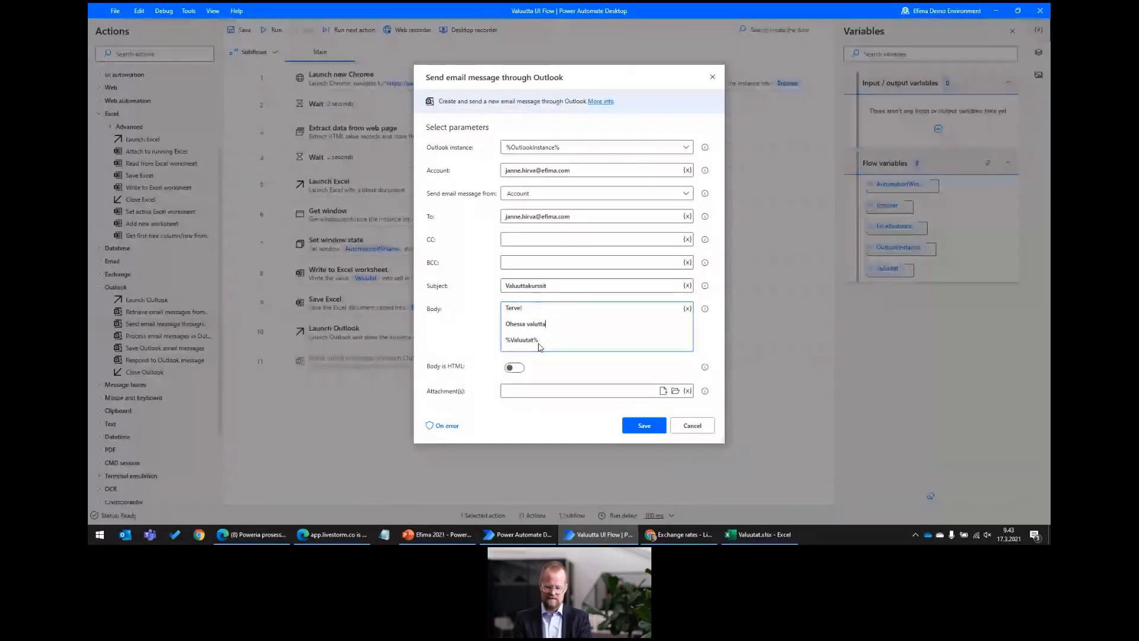
{"action": "type", "text": "kurssit"}
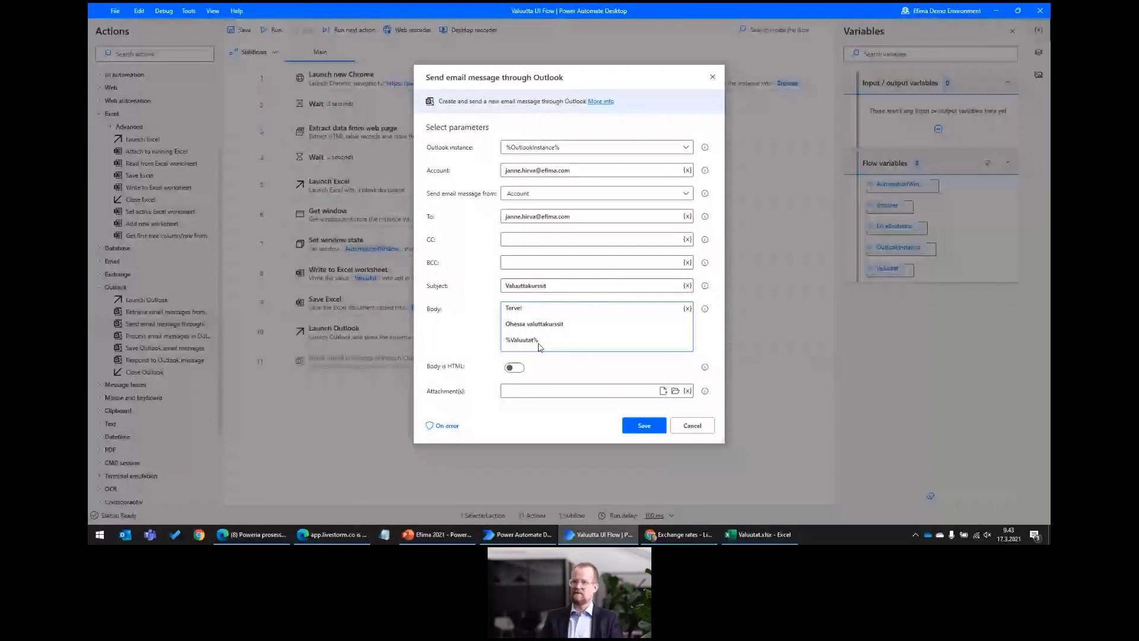
{"action": "left_click", "coordinate": [657, 428]}
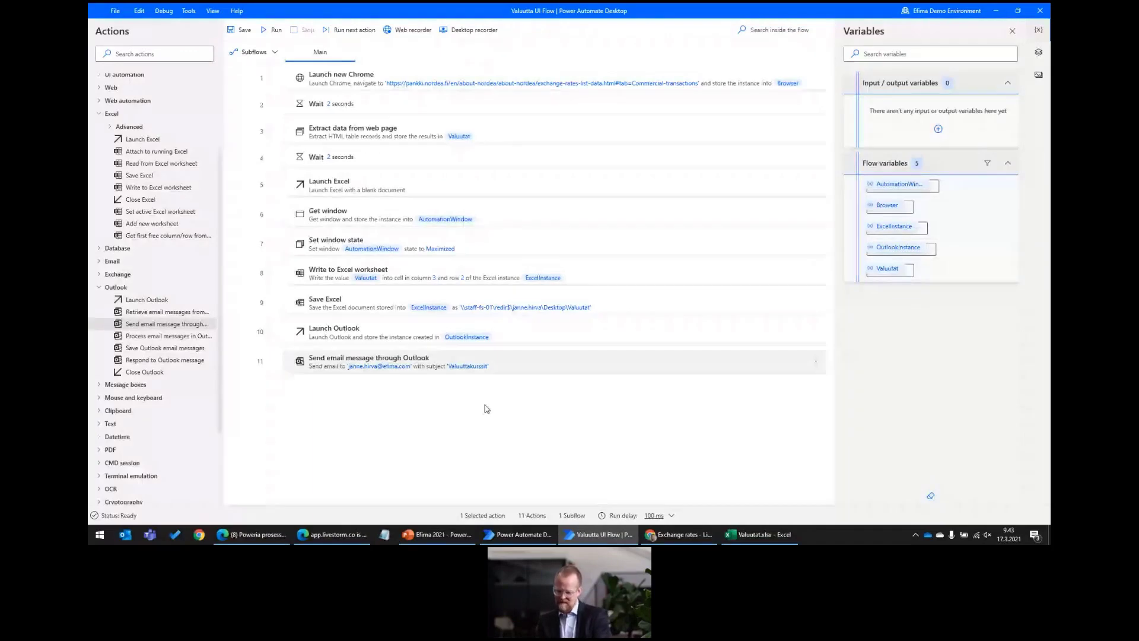
Return to the Efima 2021 presentation and go to slide 26, 'Miten edetä?'.
{"action": "left_click", "coordinate": [433, 535]}
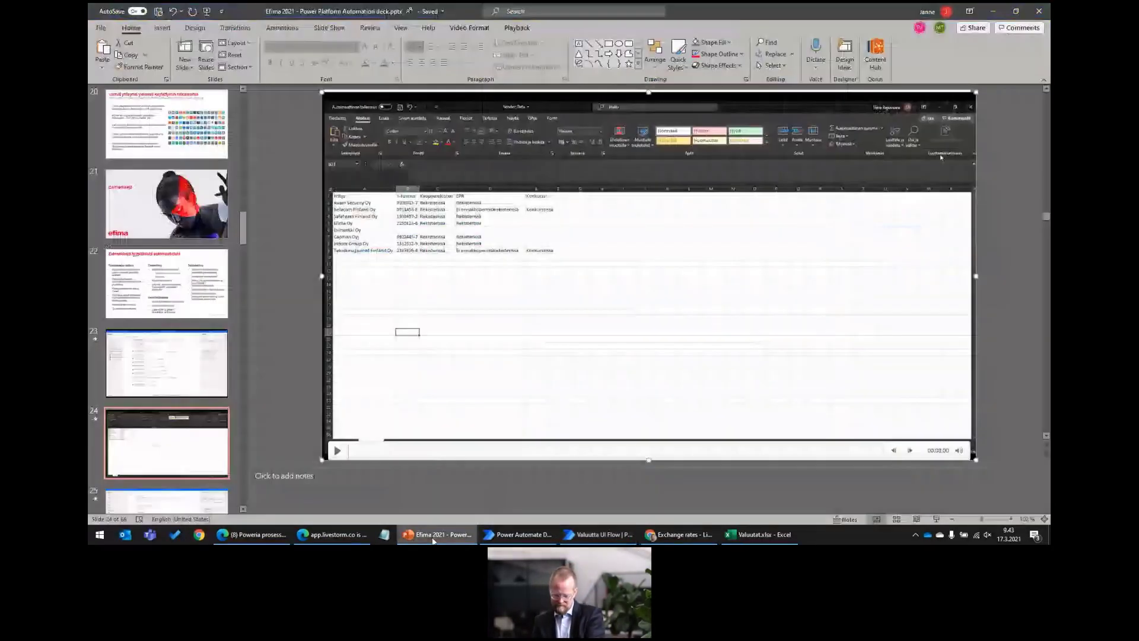
{"action": "left_click", "coordinate": [198, 502]}
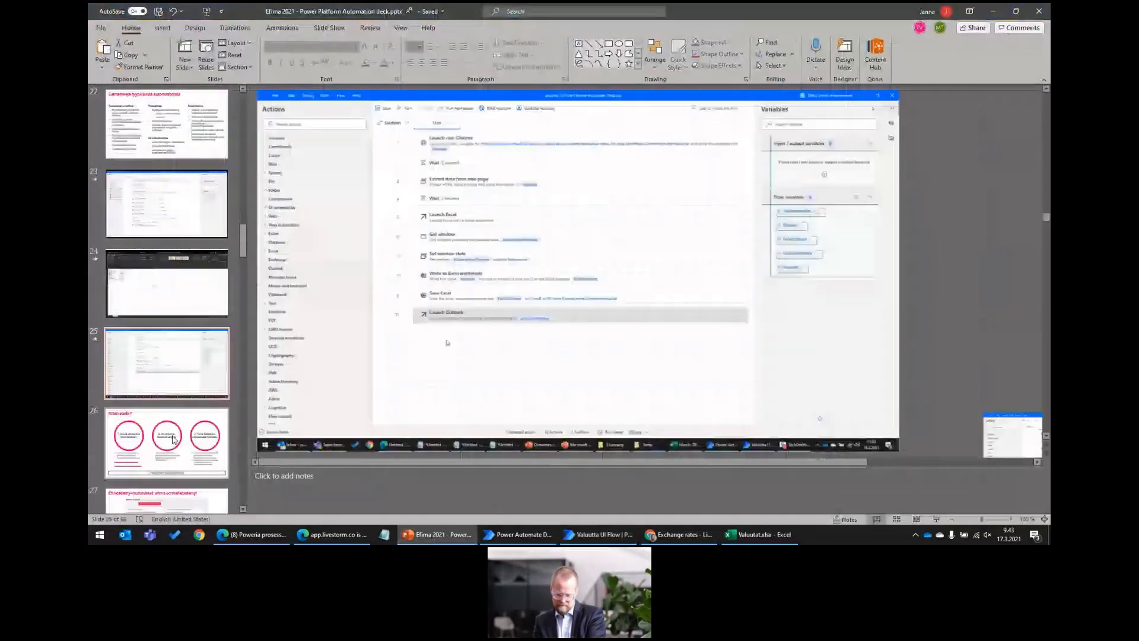
{"action": "left_click", "coordinate": [174, 439]}
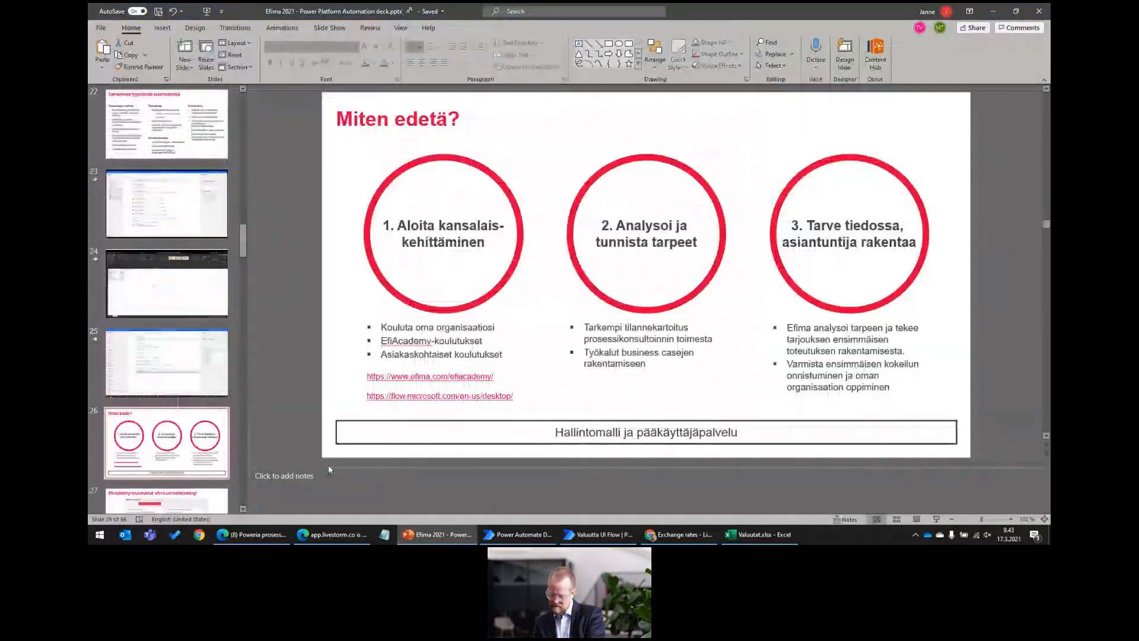